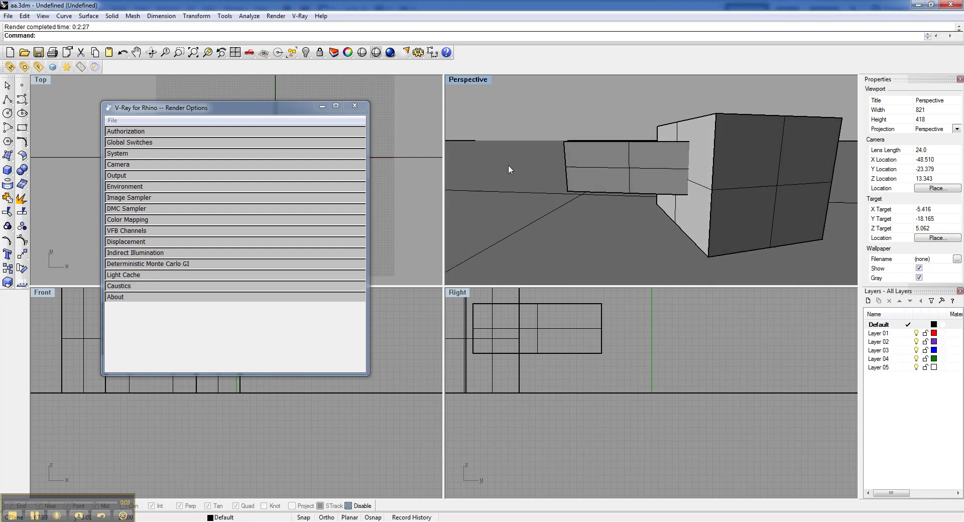
- Orbit the Perspective view, move the small box and undo the move to restore it
right_click_drag(508, 166, 676, 171)
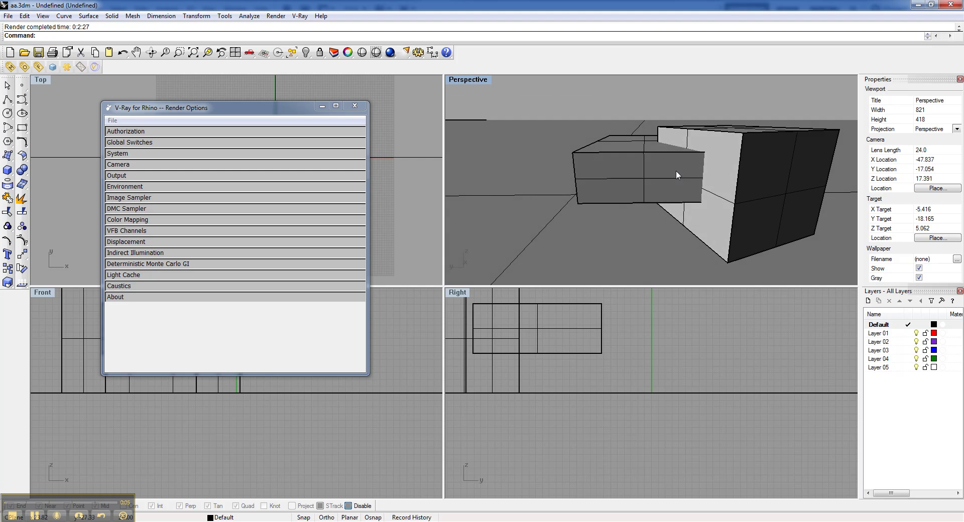
left_click(643, 166)
left_click_drag(643, 166, 649, 171)
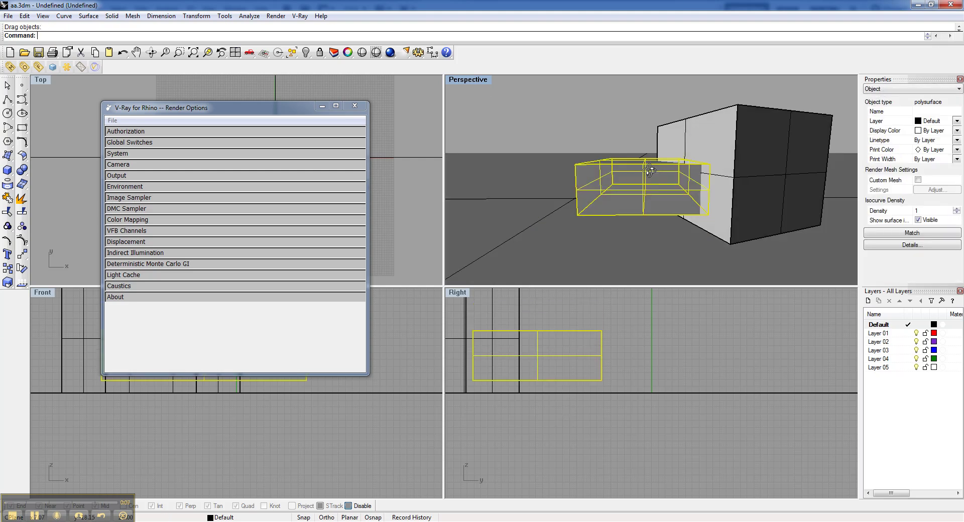
key("ctrl+z")
left_click(669, 175)
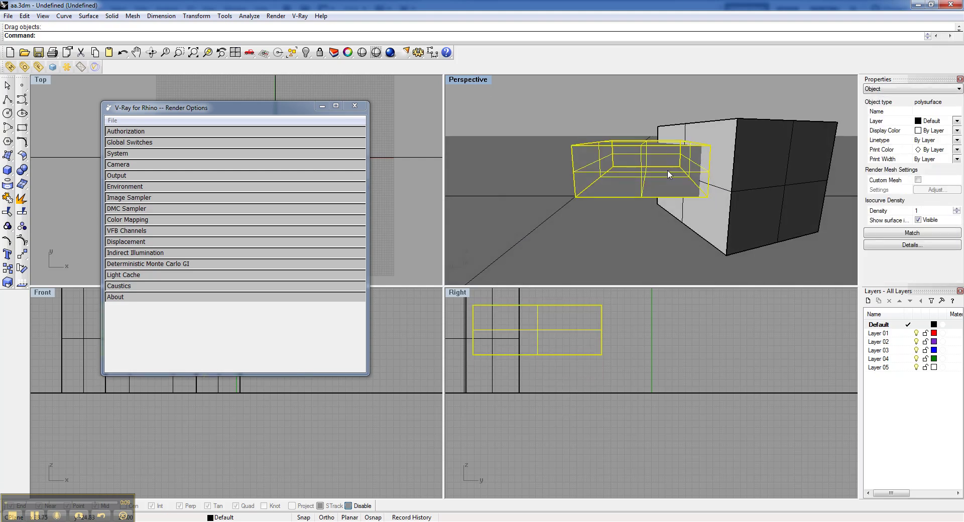
right_click_drag(668, 174, 649, 129)
left_click(659, 126)
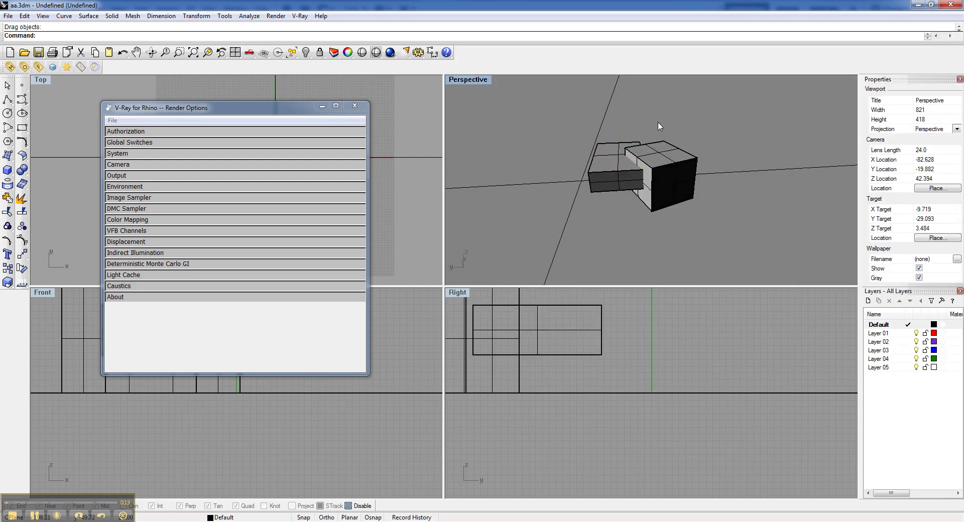
- Select all scene lights with SelLight and orbit the view to a lower angle
type("SelL")
key("Return")
right_click_drag(736, 172, 640, 155)
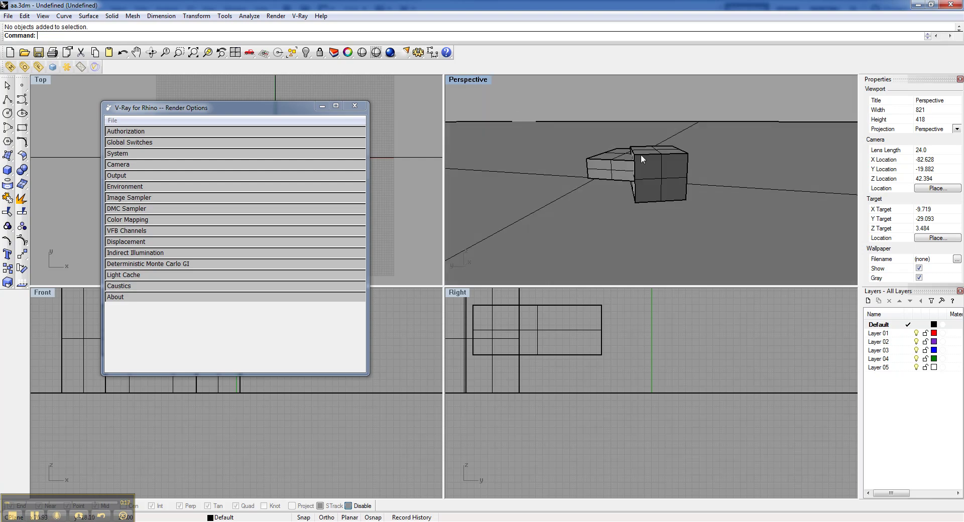
scroll(640, 154, "up", 2)
- Select the small box and display the green_frosted_glass material's settings in the V-Ray editor
left_click(10, 67)
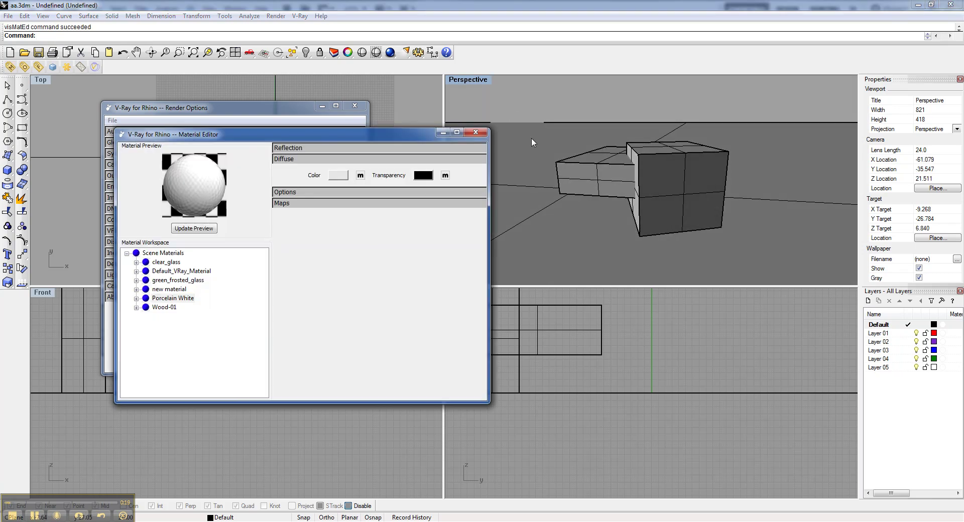
right_click_drag(657, 203, 674, 201)
left_click(674, 201)
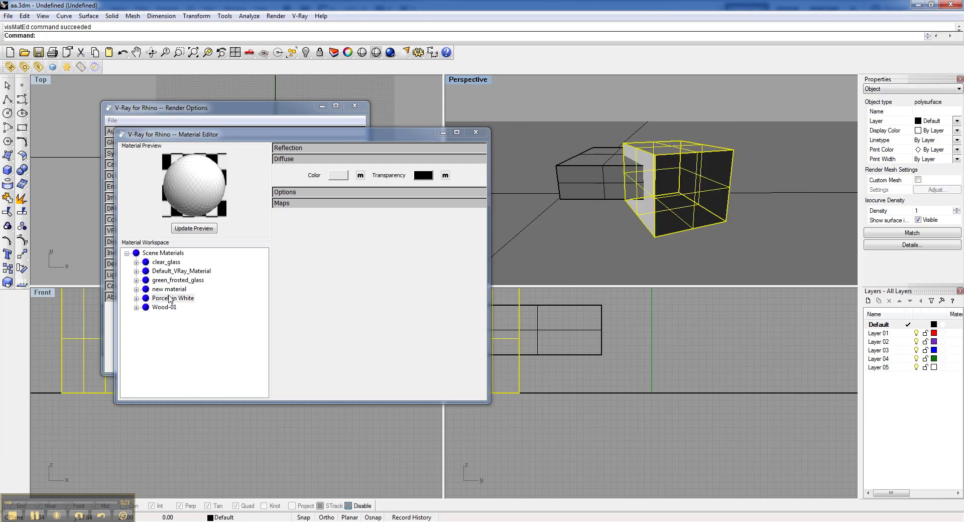
left_click(576, 192)
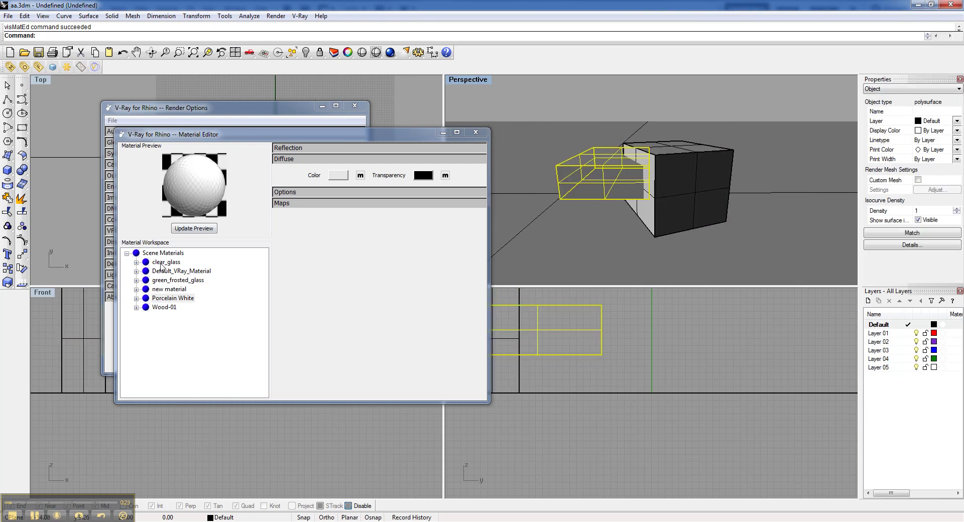
left_click(158, 280)
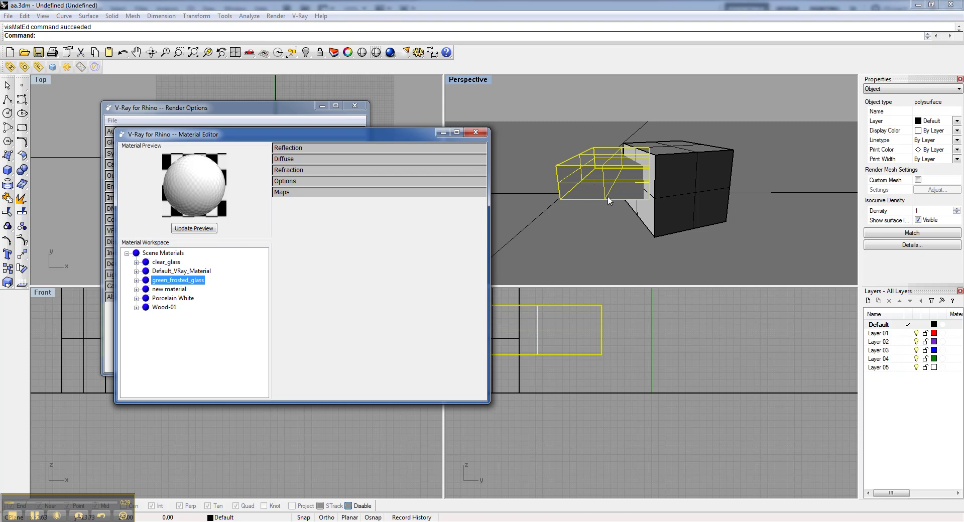
- Close the V-Ray Material Editor and orbit slightly around the boxes
right_click_drag(601, 189, 597, 167)
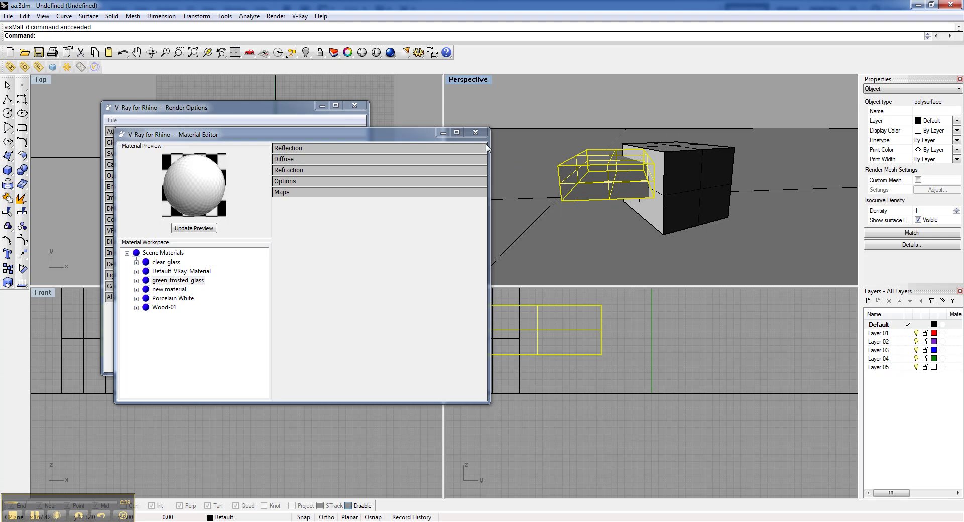
left_click(475, 132)
right_click_drag(613, 178, 632, 175)
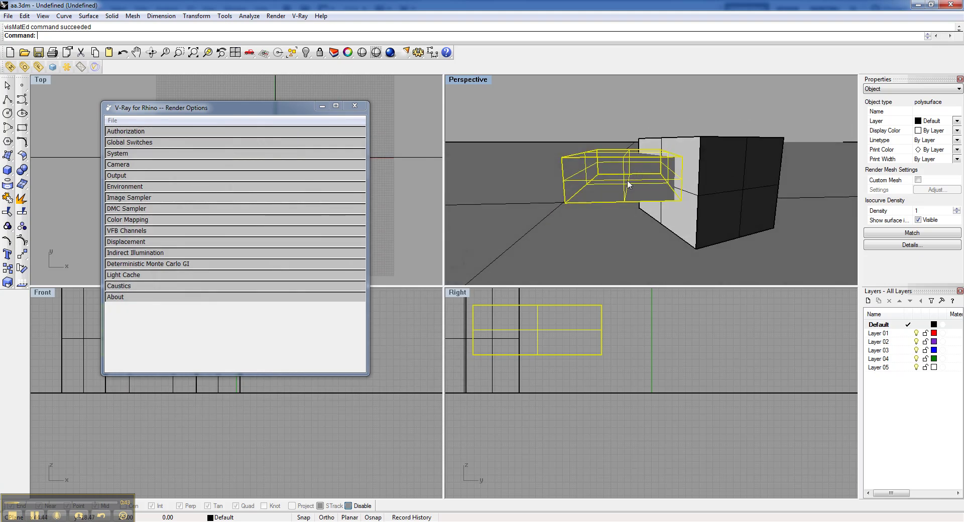
- Pick gi_irmap_medium.visopt in the Render Options File > Load dialog
left_click_drag(186, 110, 173, 114)
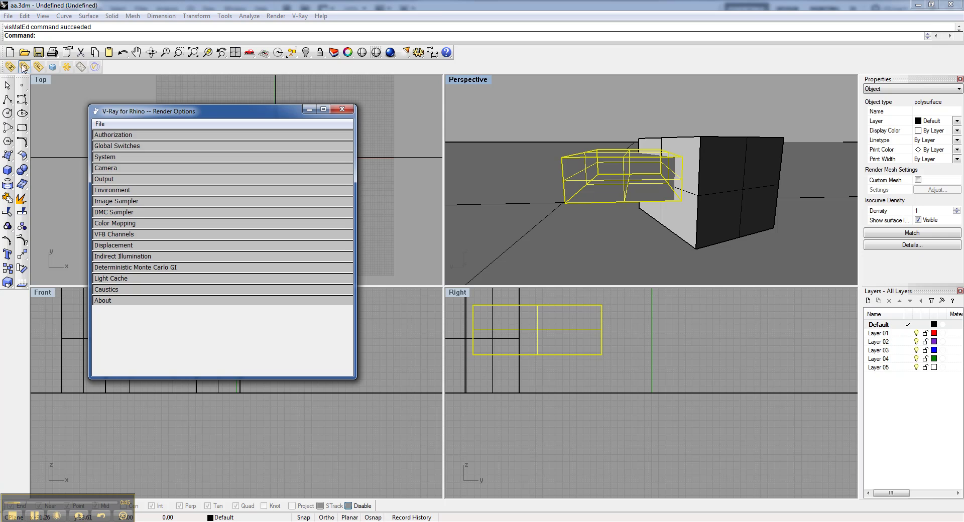
left_click(24, 67)
left_click(103, 128)
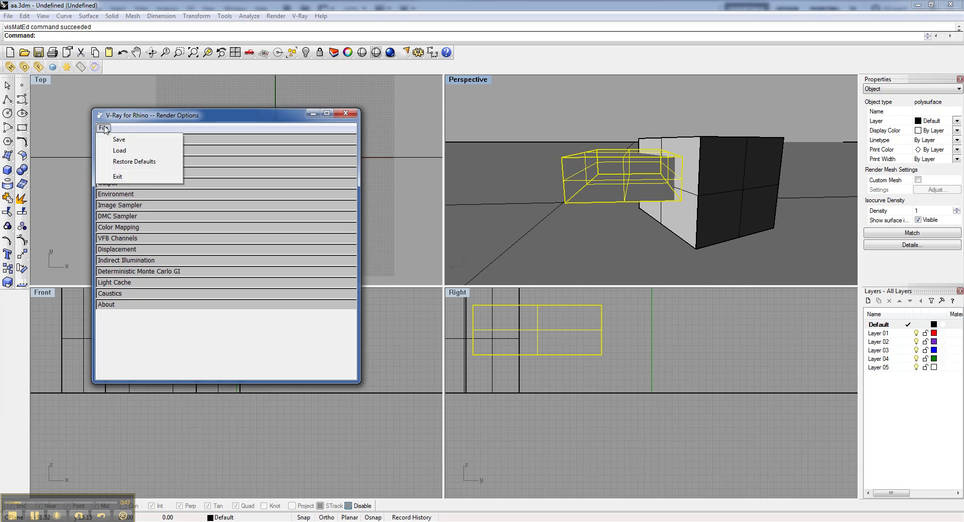
left_click(119, 150)
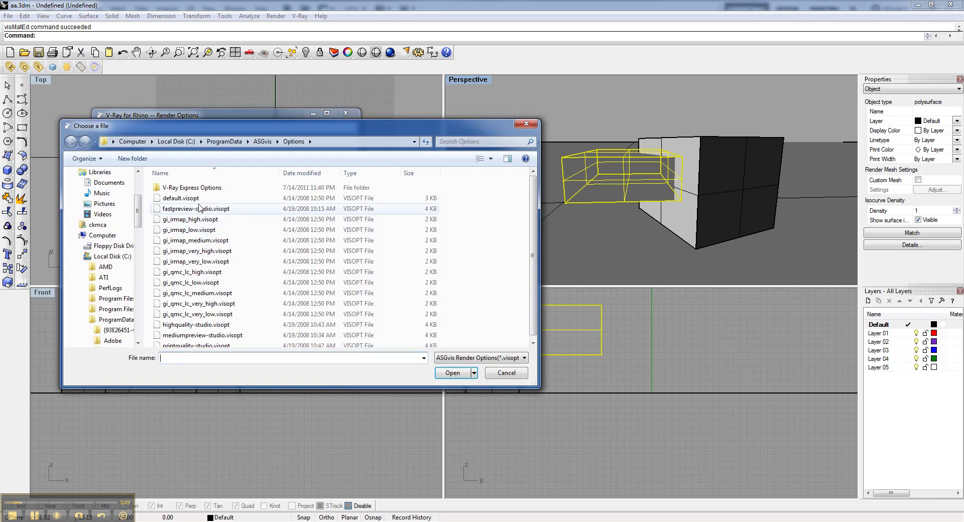
scroll(543, 196, "down", 1)
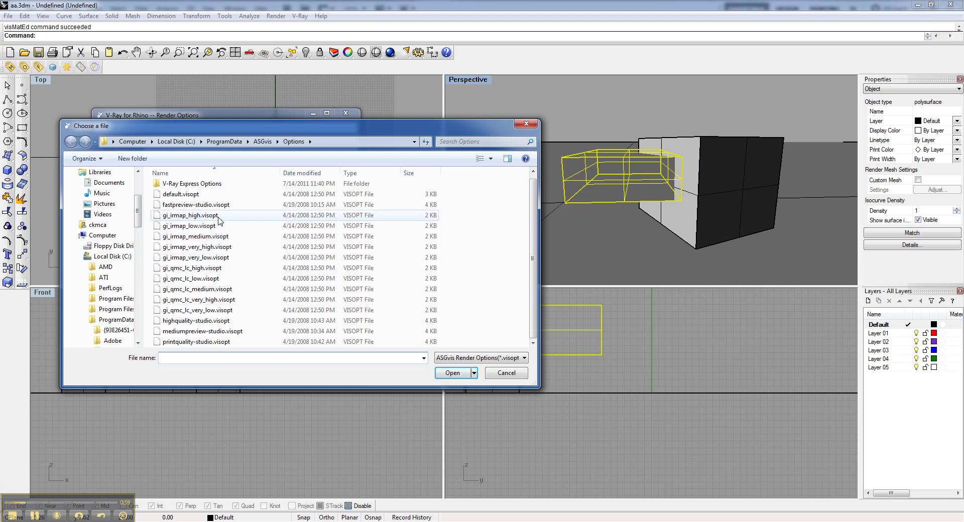
left_click(213, 237)
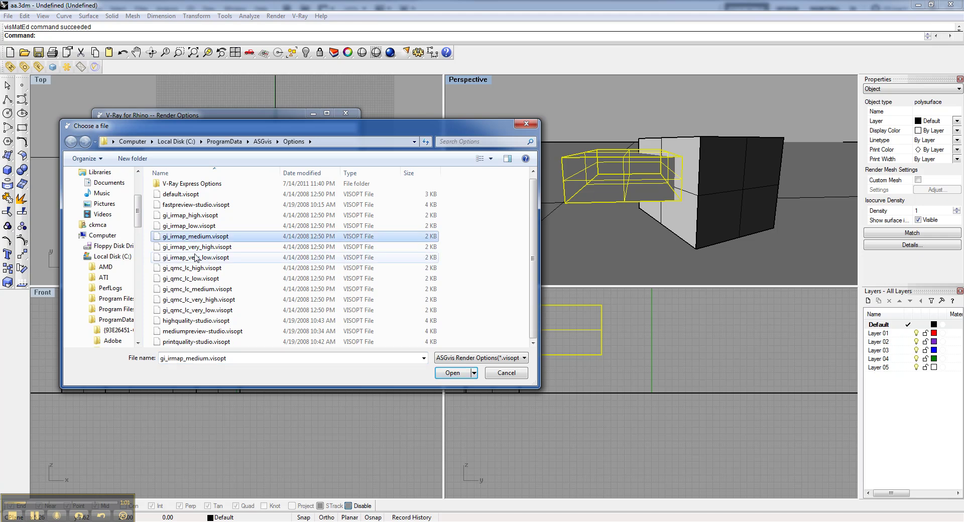
- Load the gi_irmap_medium preset, expand the Camera rollout, and render the boxes with the standard camera
left_click(453, 373)
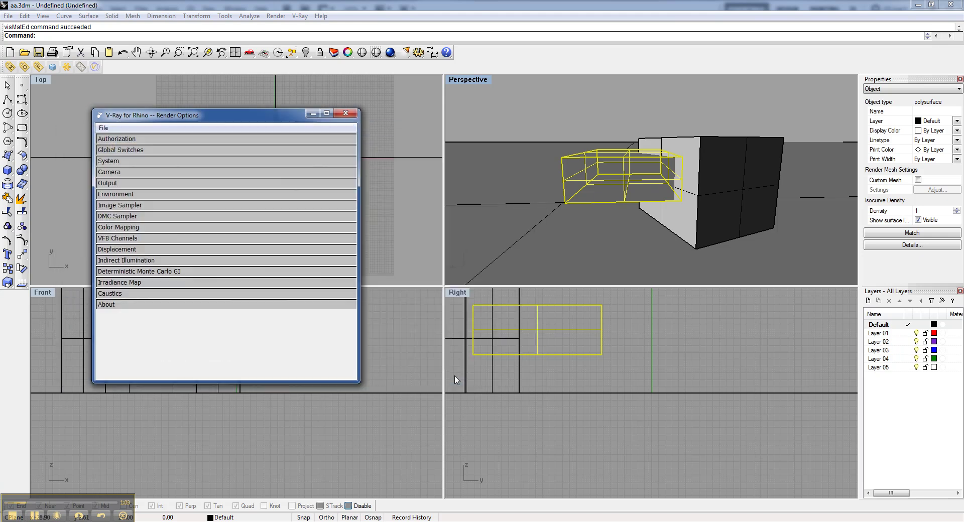
left_click(111, 174)
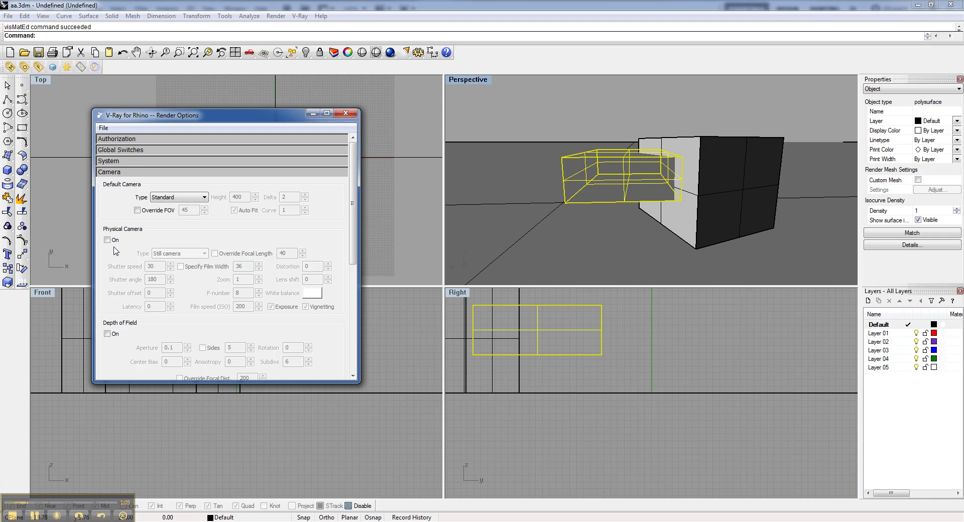
scroll(335, 256, "down", 1)
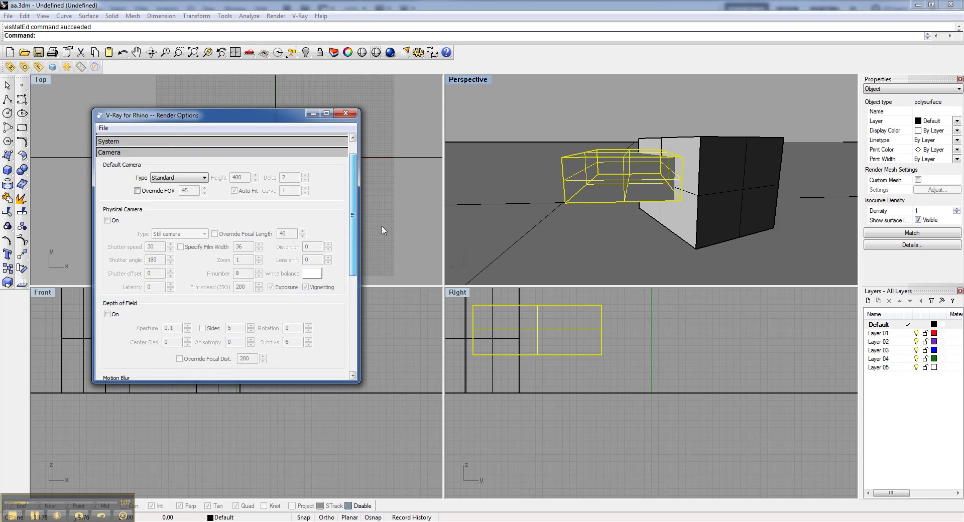
right_click_drag(673, 221, 694, 222)
left_click(41, 67)
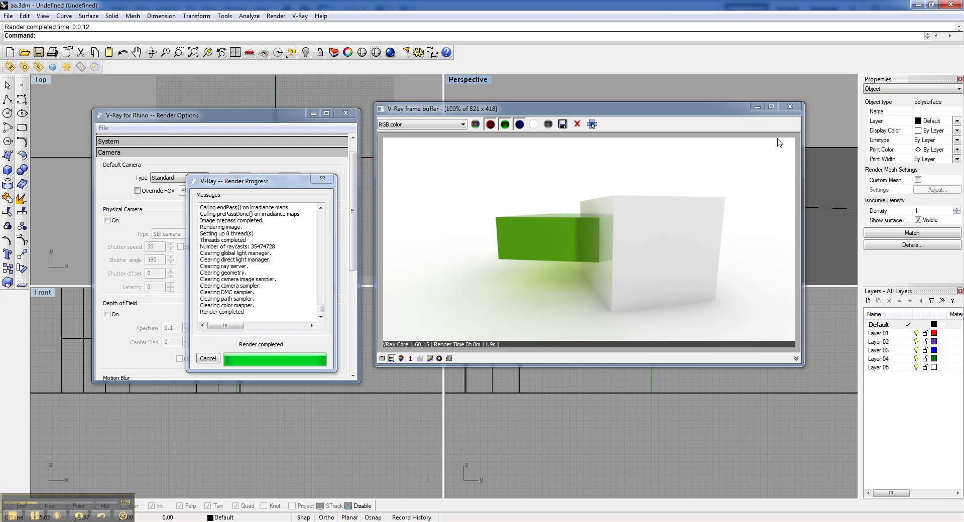
left_click(789, 106)
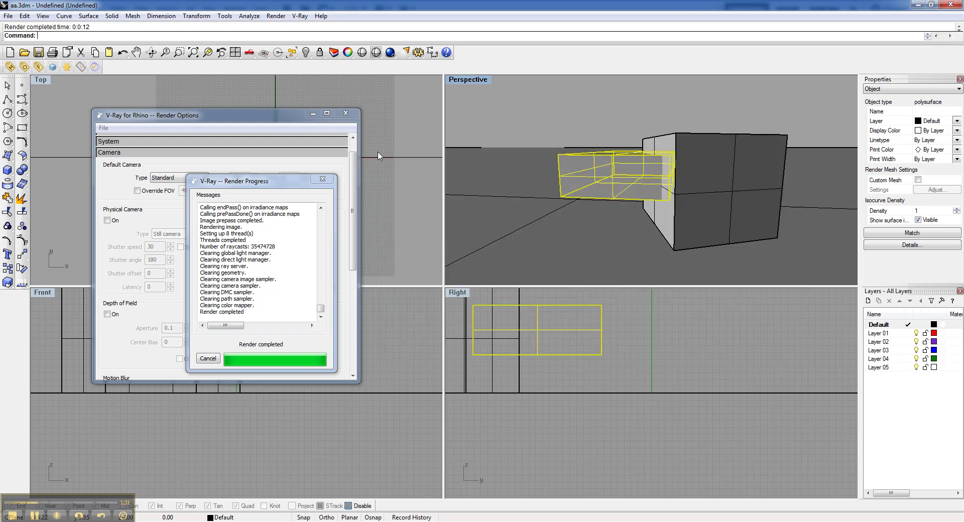
- Turn on Physical Camera and re-render, closing the progress report and frame buffer
left_click(322, 179)
left_click(107, 220)
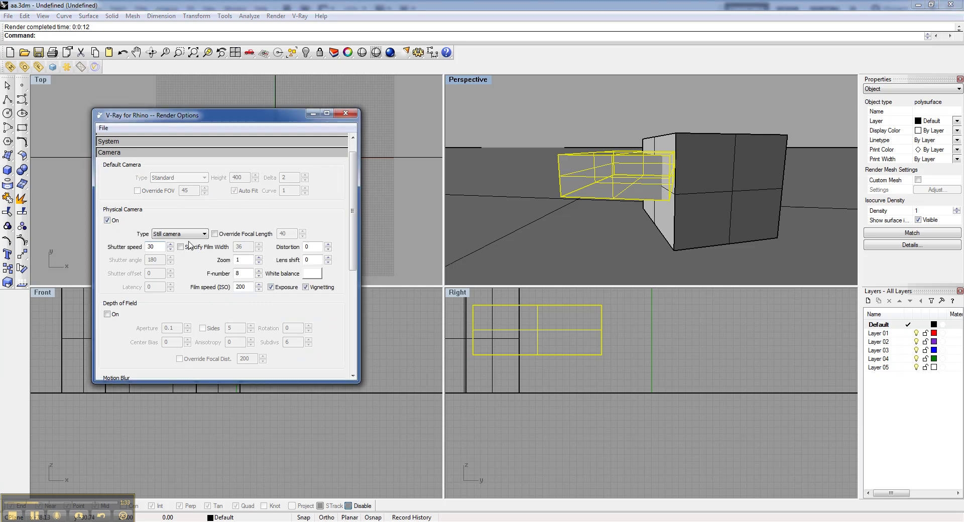
left_click(38, 67)
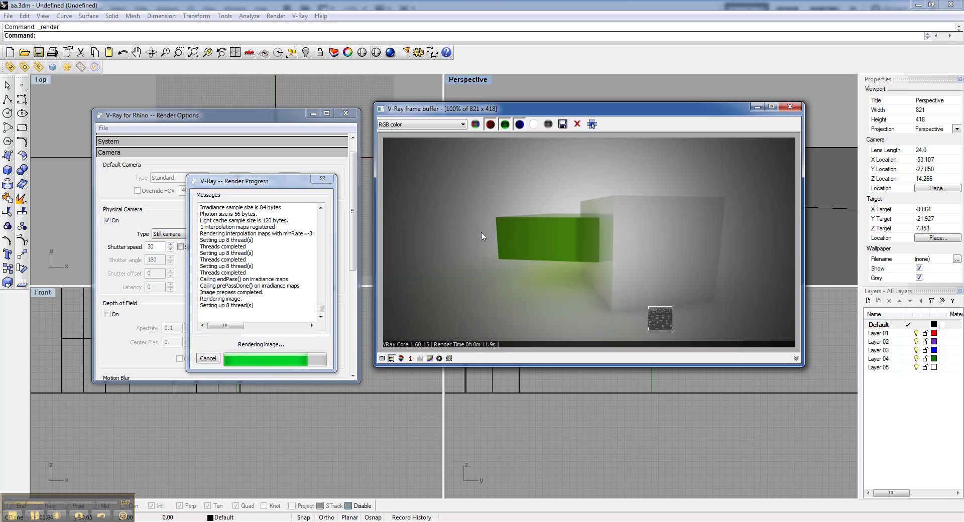
left_click(790, 107)
left_click(323, 179)
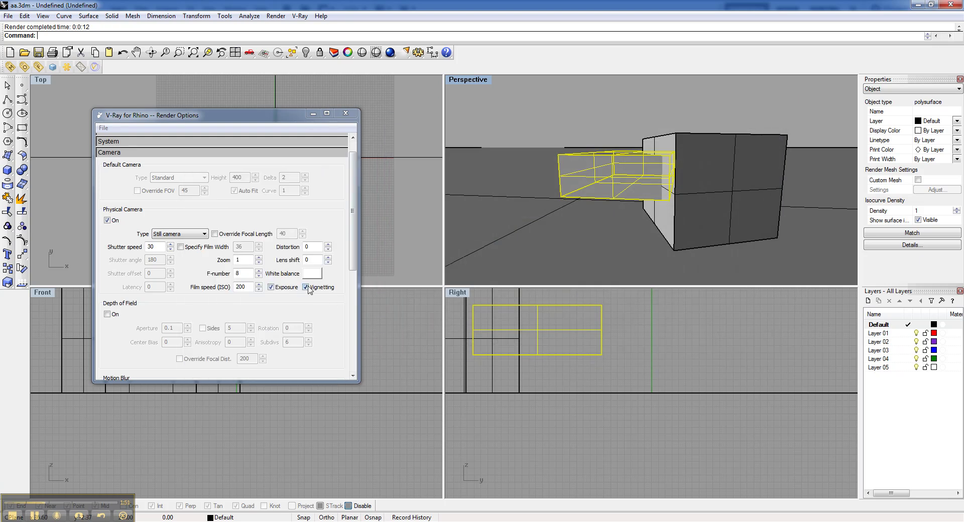
- Load the gi_qmc_lc_medium.visopt preset and re-enable the physical camera
left_click(103, 127)
left_click(133, 149)
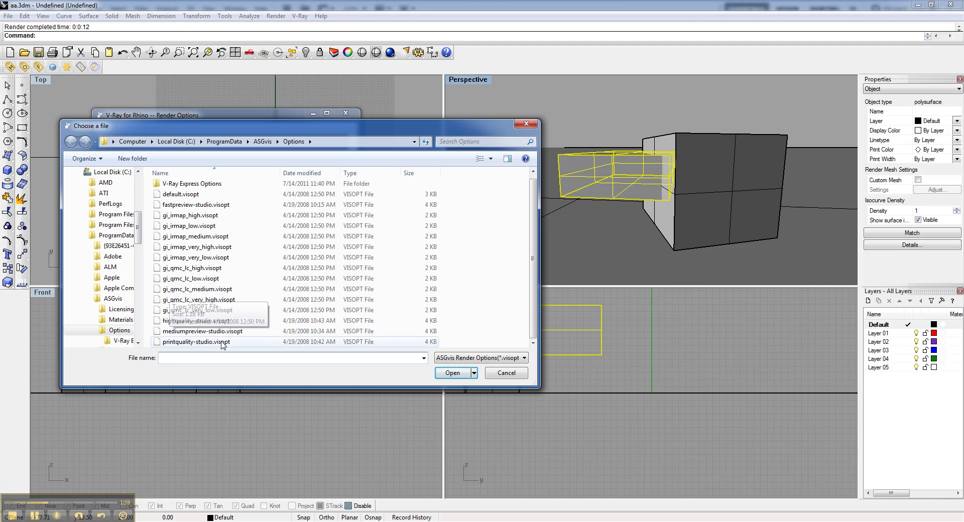
left_click(201, 289)
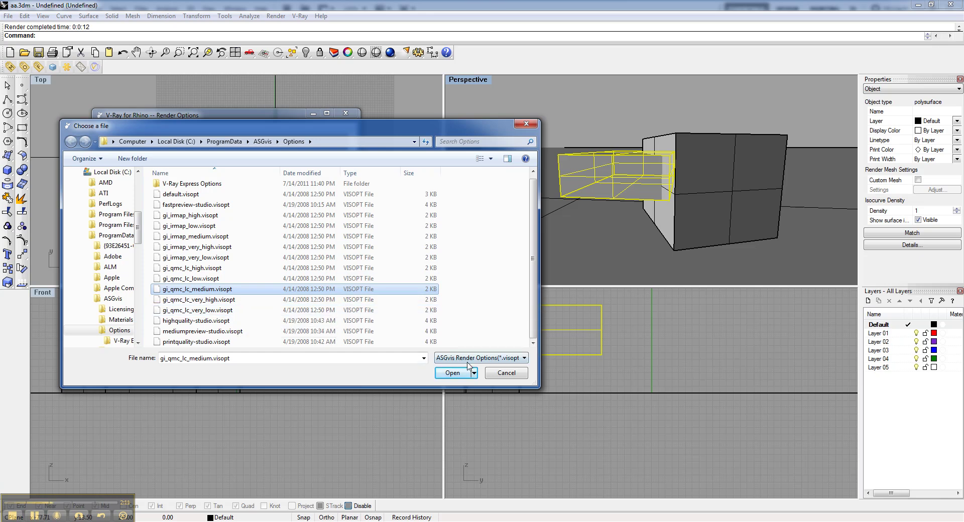
left_click(452, 373)
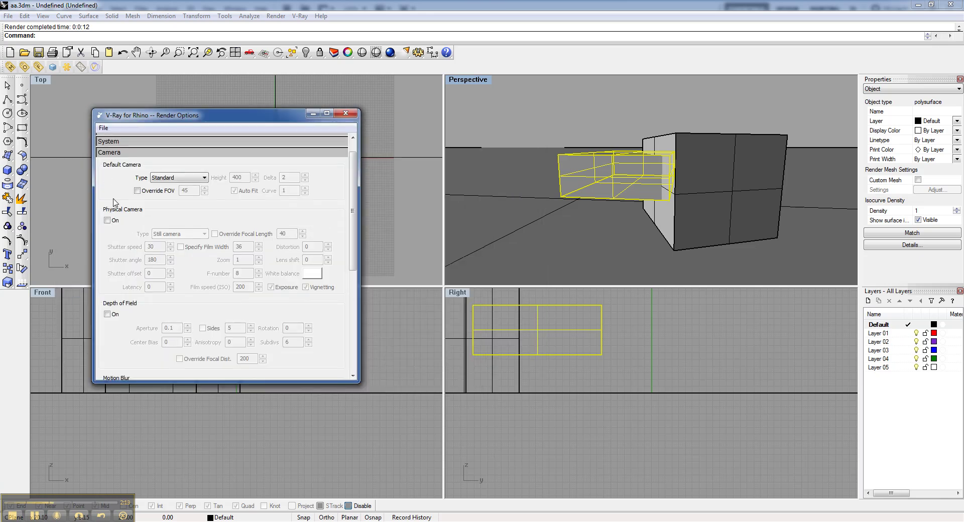
left_click(107, 220)
- Render the scene with the gi_qmc_lc_medium preset and physical camera, then close the frame buffer
left_click(53, 66)
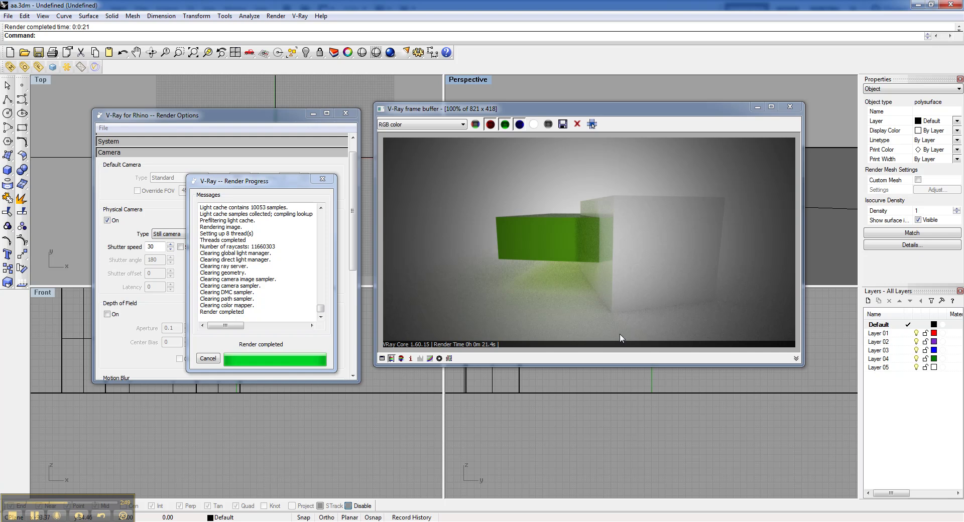
left_click(789, 107)
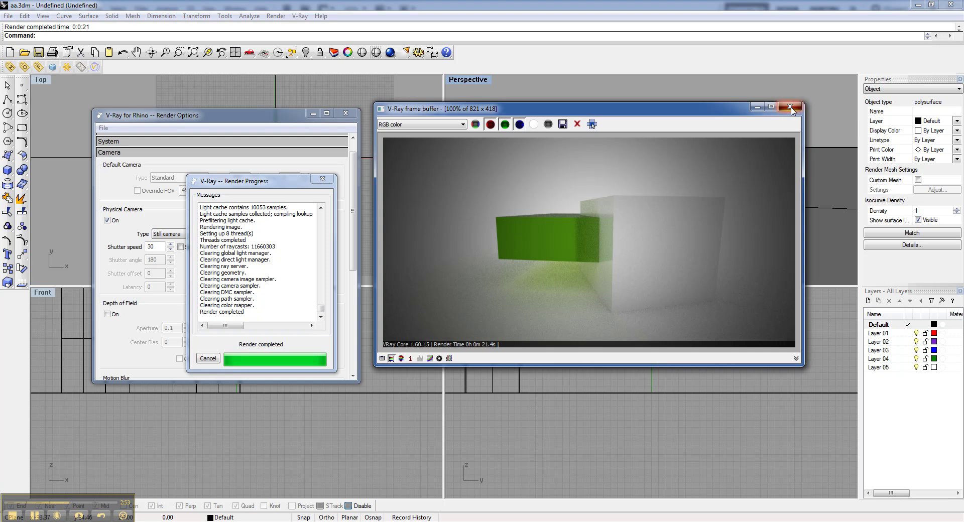
- Zoom and pan the Perspective view close to the boxes' wall and start a new render
scroll(680, 195, "up", 5)
scroll(657, 194, "up", 5)
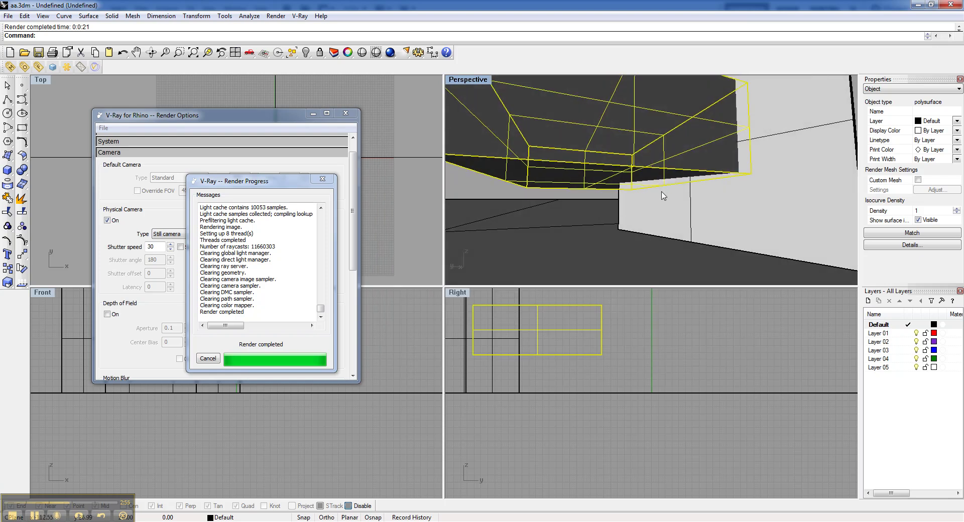
scroll(662, 197, "up", 4)
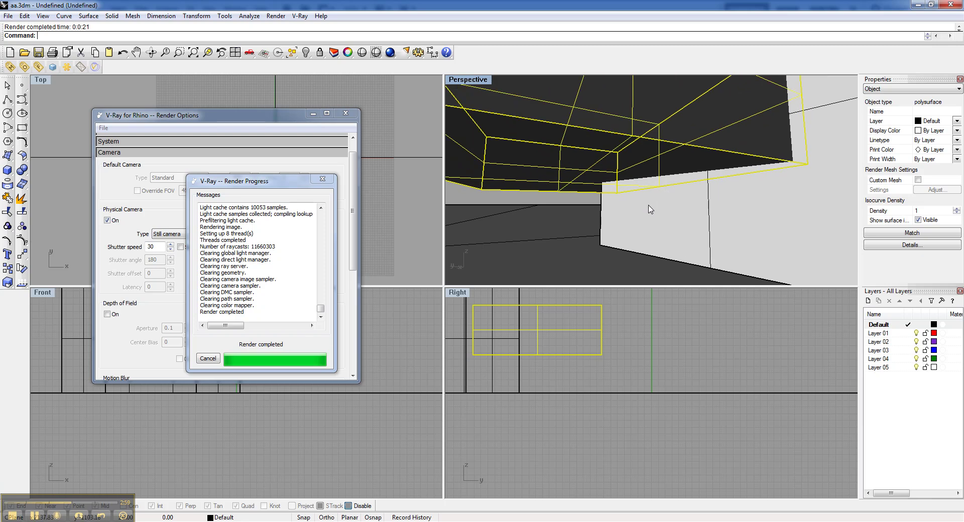
right_click_drag(652, 209, 670, 193, "shift")
scroll(671, 194, "up", 2)
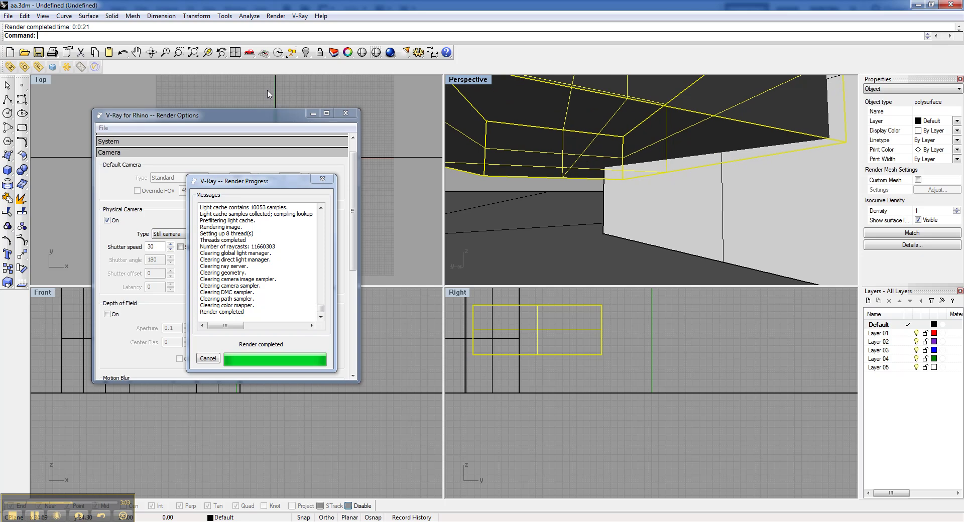
left_click(53, 67)
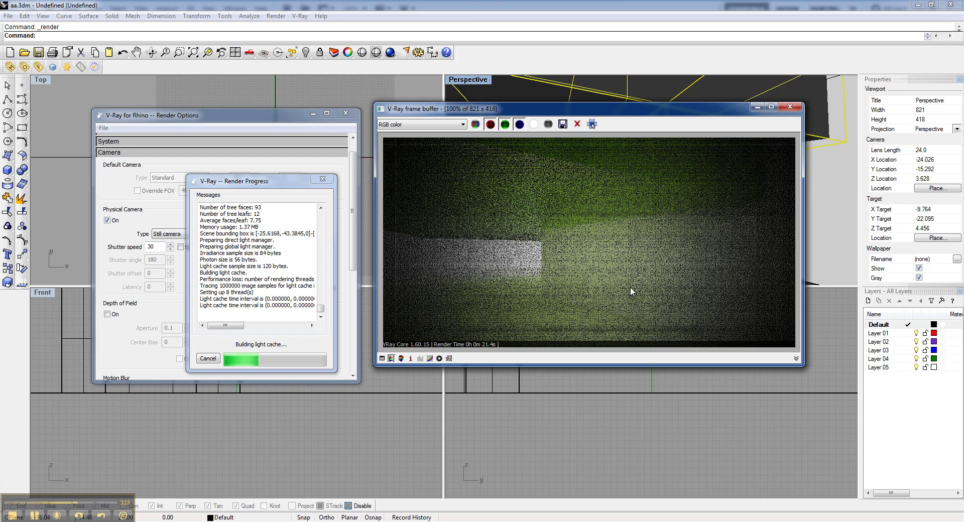
- Nudge the frame buffer window aside while the close-up render progresses
left_click_drag(651, 112, 656, 121)
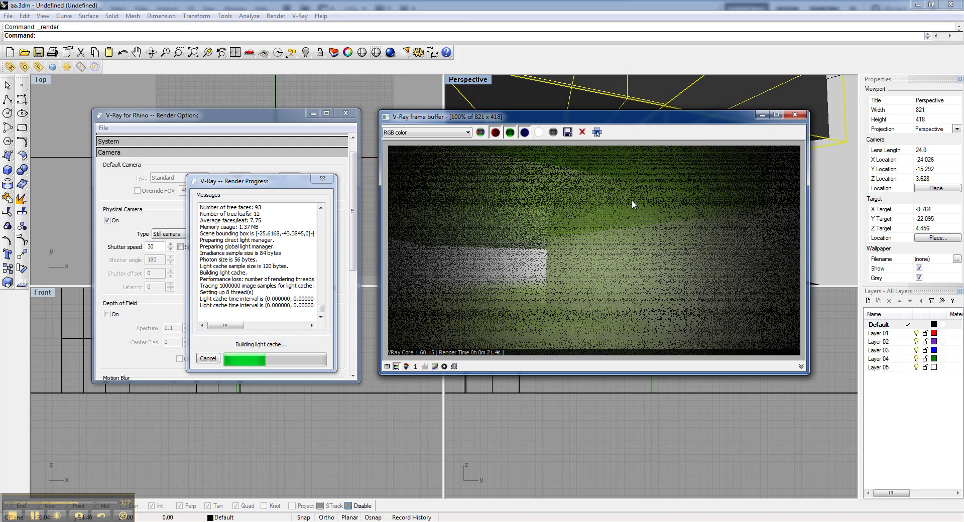